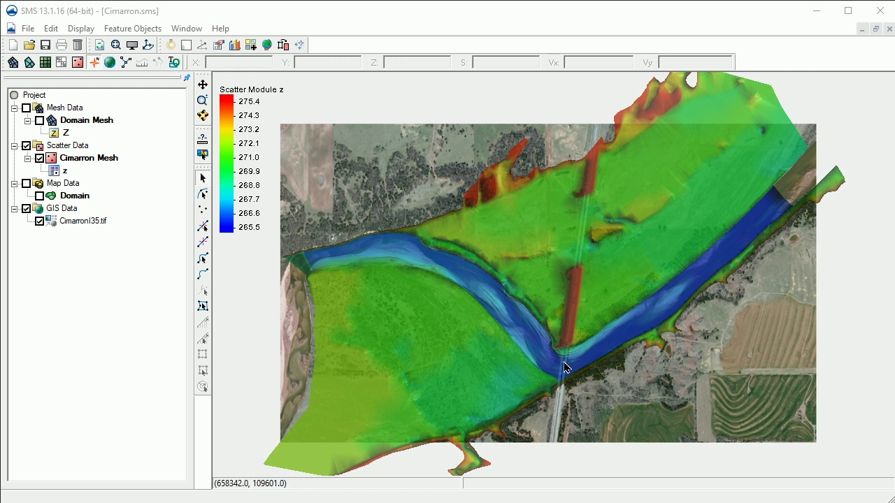
Create a new Mesh Generator coverage under Map Data.
right_click(73, 189)
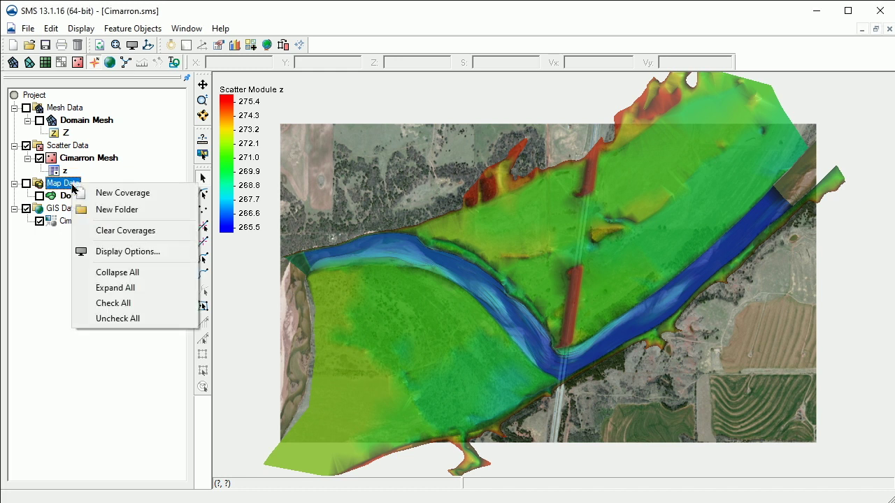
left_click(148, 199)
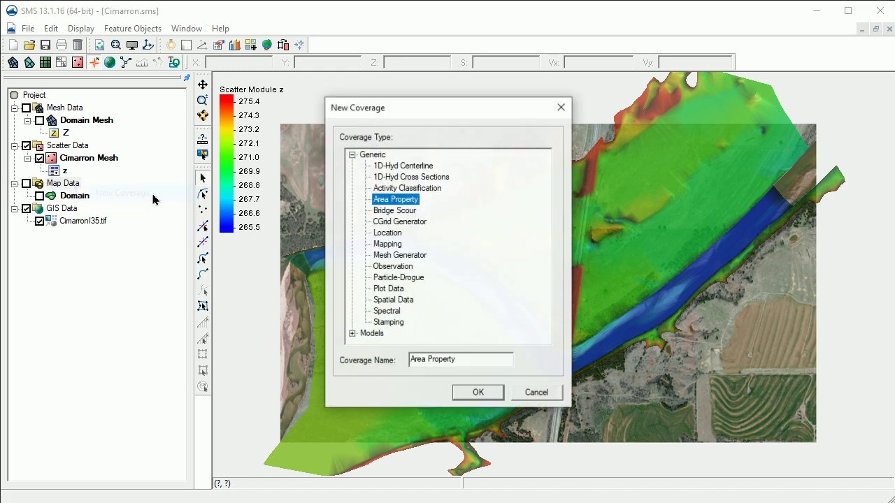
left_click(428, 256)
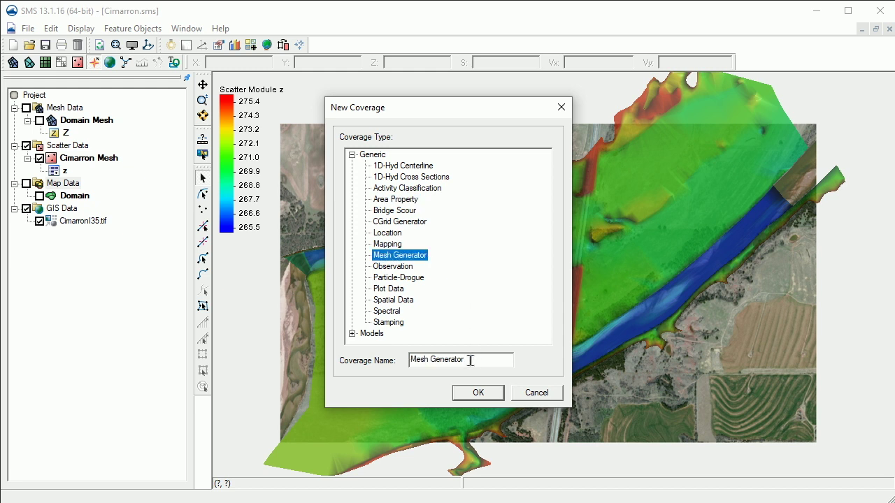
left_click(479, 393)
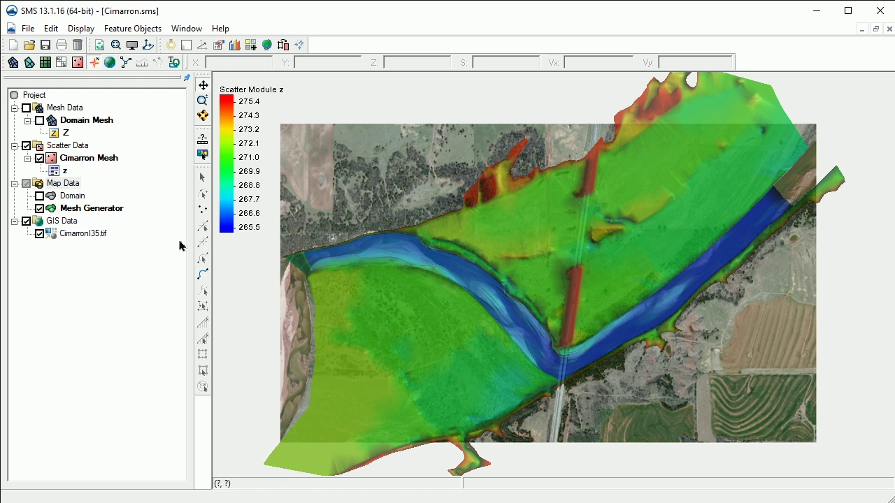
Rename the new coverage to 'Mesh Generator Simple'.
right_click(72, 209)
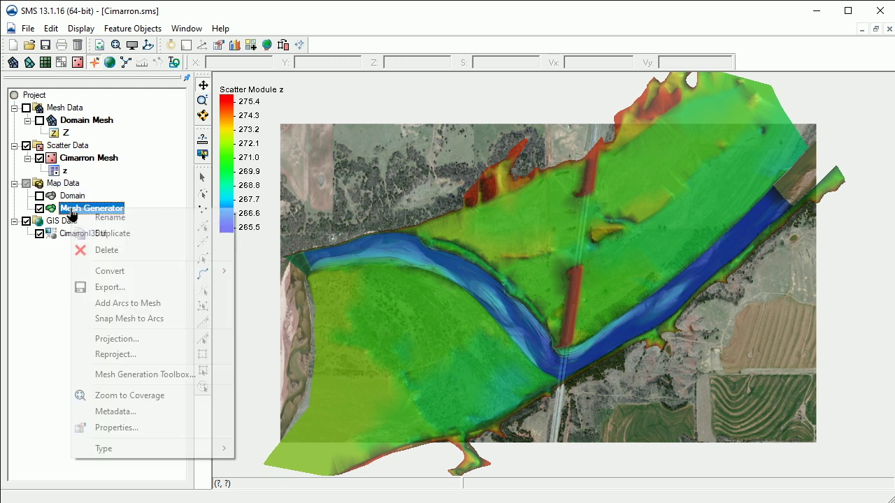
left_click(110, 217)
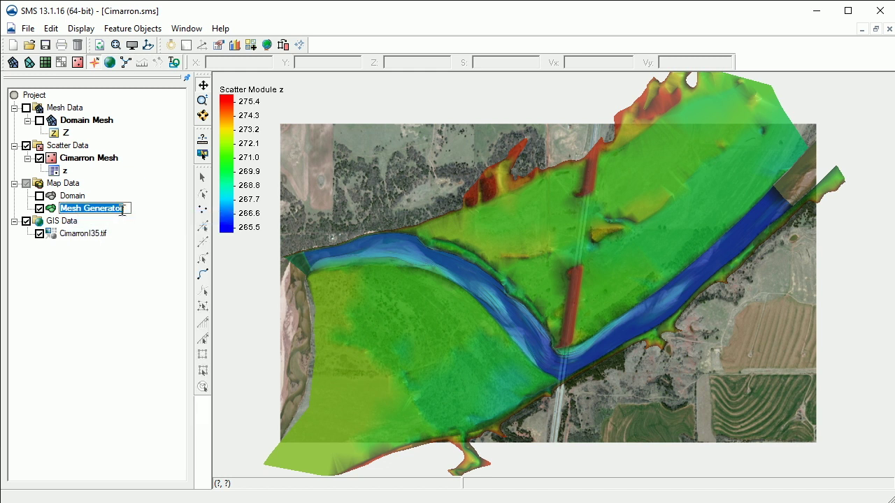
left_click(129, 209)
type("Simple")
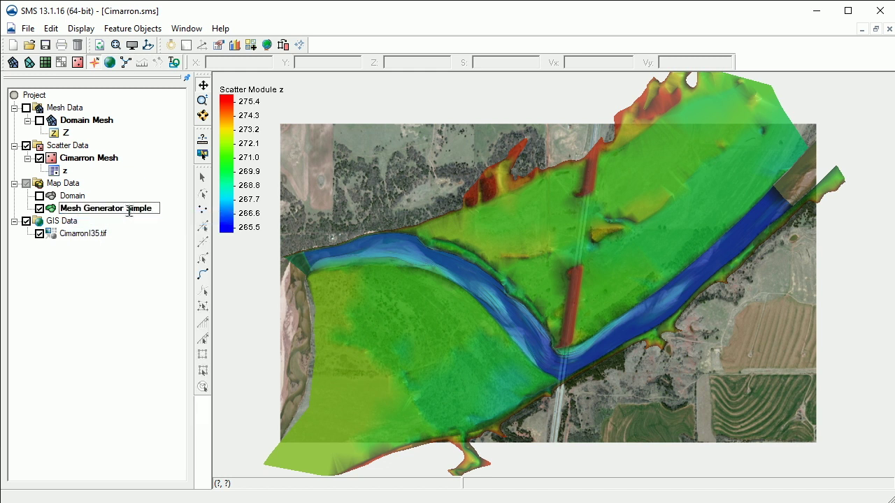
Draw the two feature arcs crossing the floodplain at the upstream and downstream ends.
left_click(85, 288)
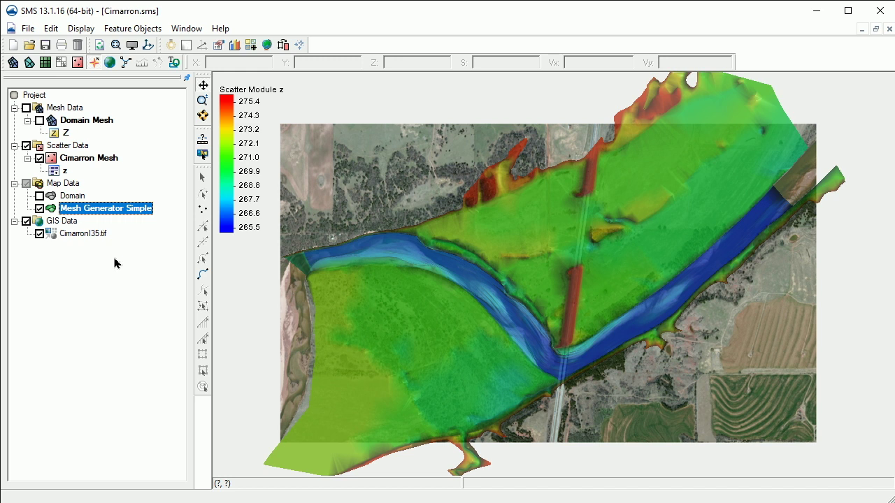
left_click(205, 279)
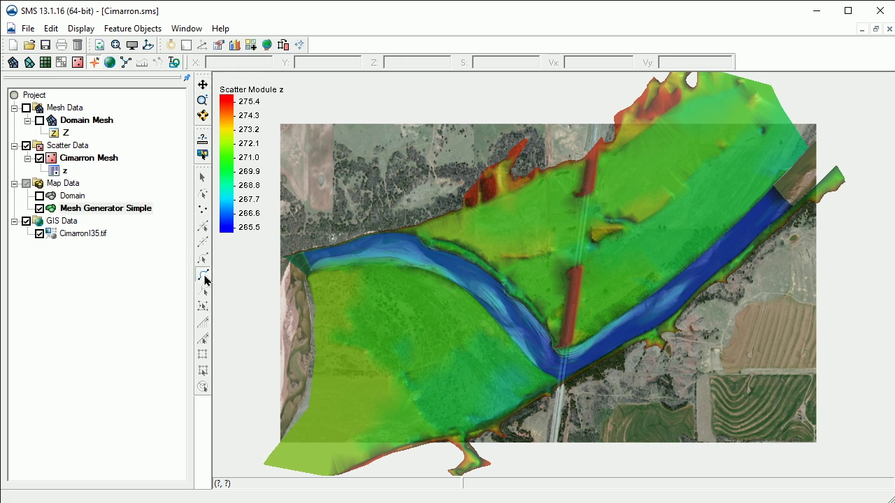
left_click(349, 256)
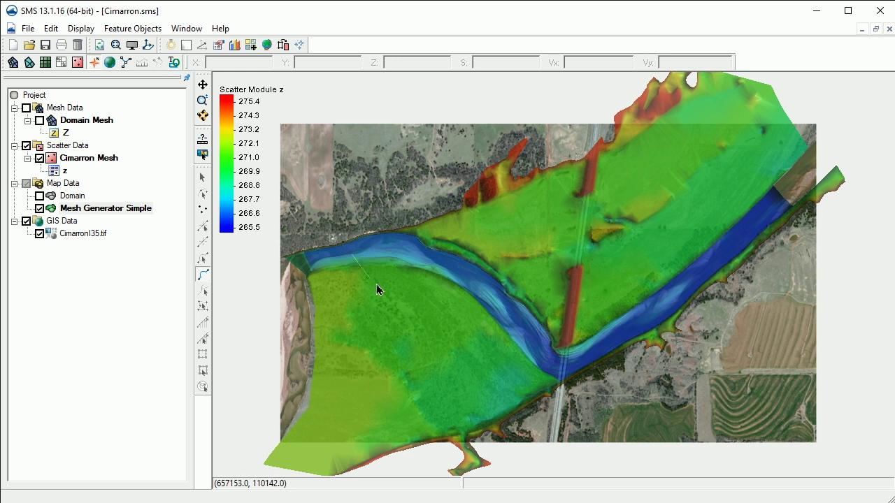
double_click(419, 445)
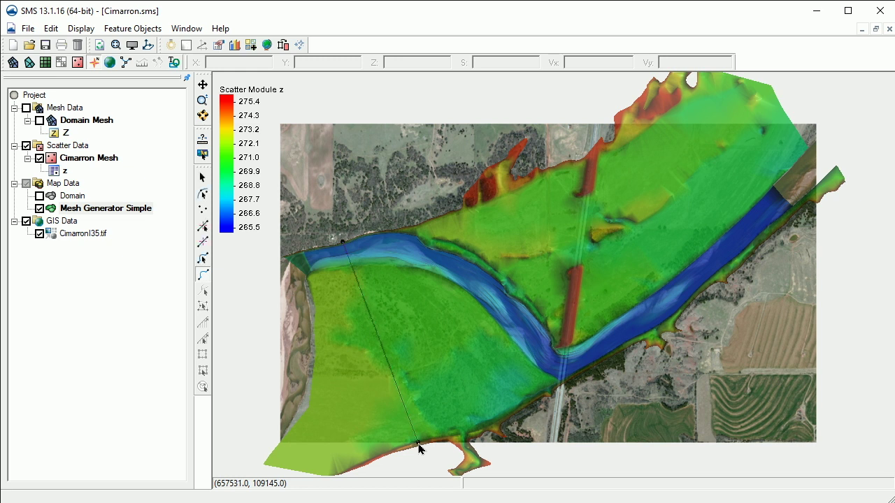
left_click(692, 98)
double_click(791, 214)
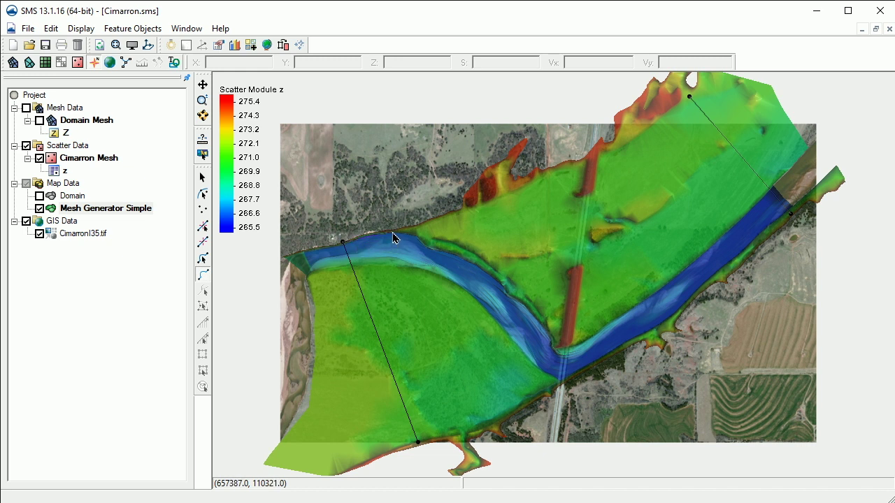
Draw the northern edge arc and the lower river bank arc to close the boundary.
left_click(432, 229)
left_click(651, 128)
left_click(689, 96)
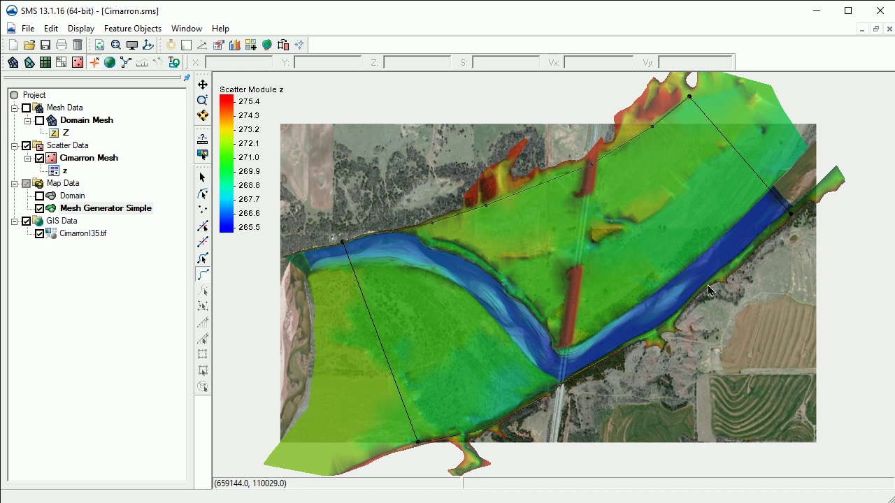
left_click(790, 214)
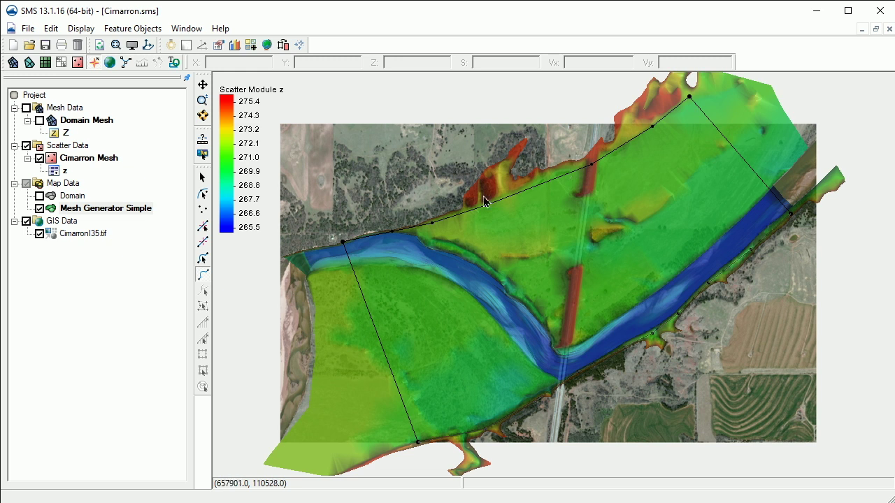
Select all four feature arcs.
left_click(202, 260)
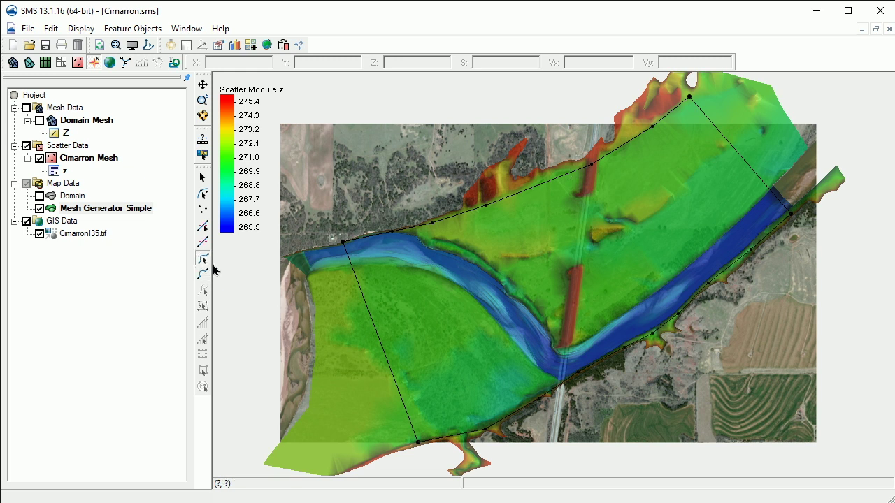
right_click(249, 302)
left_click(310, 304)
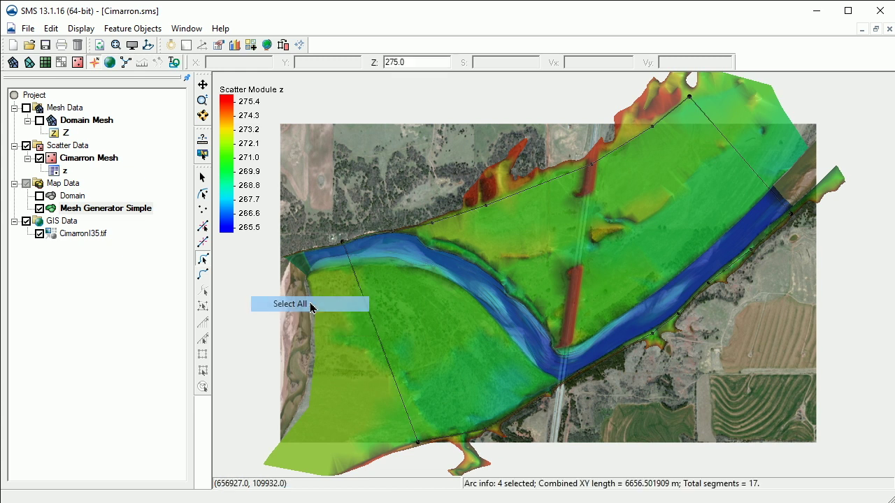
Redistribute the arc vertices at an average spacing of 50, then build polygons.
right_click(268, 328)
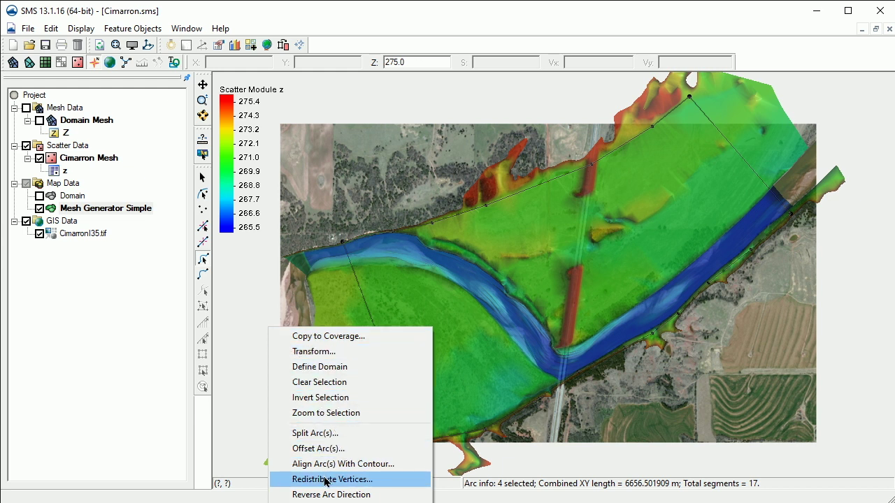
left_click(326, 482)
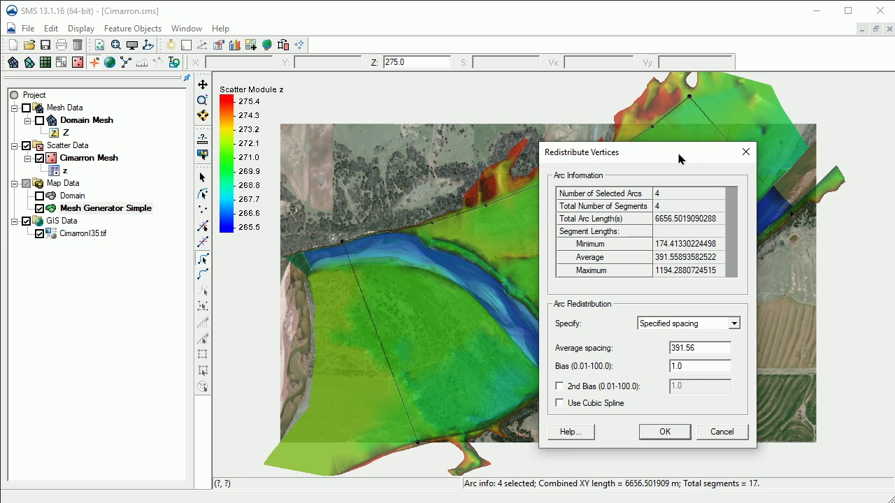
left_click(734, 323)
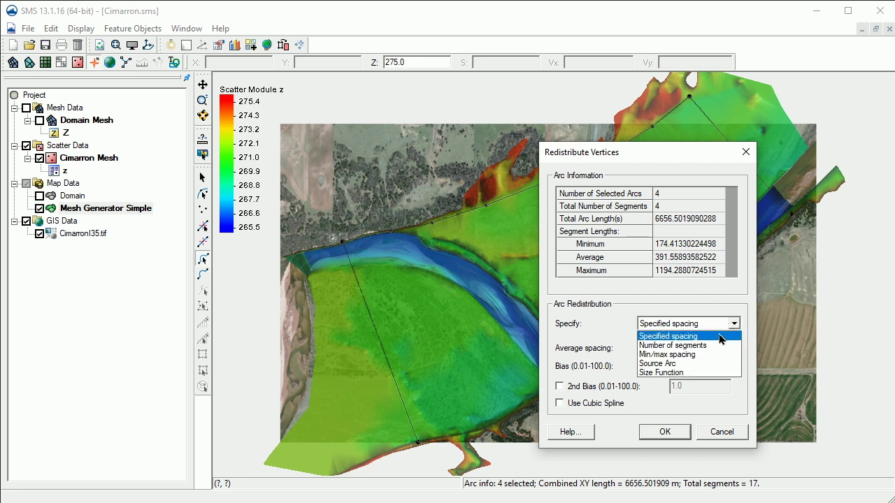
left_click(720, 334)
double_click(713, 349)
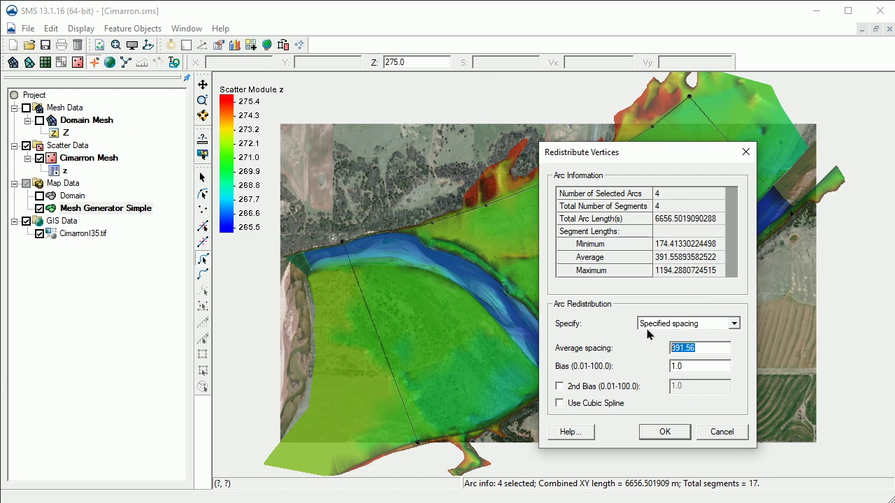
type("50")
left_click(664, 432)
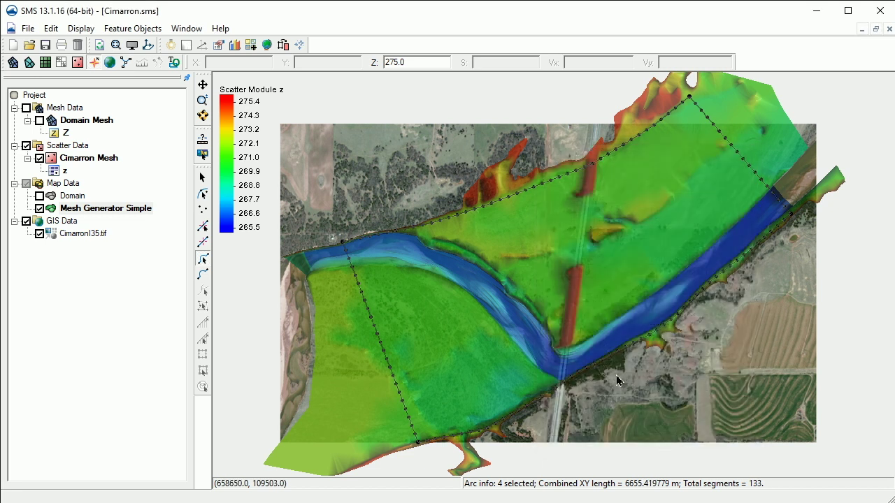
left_click(284, 46)
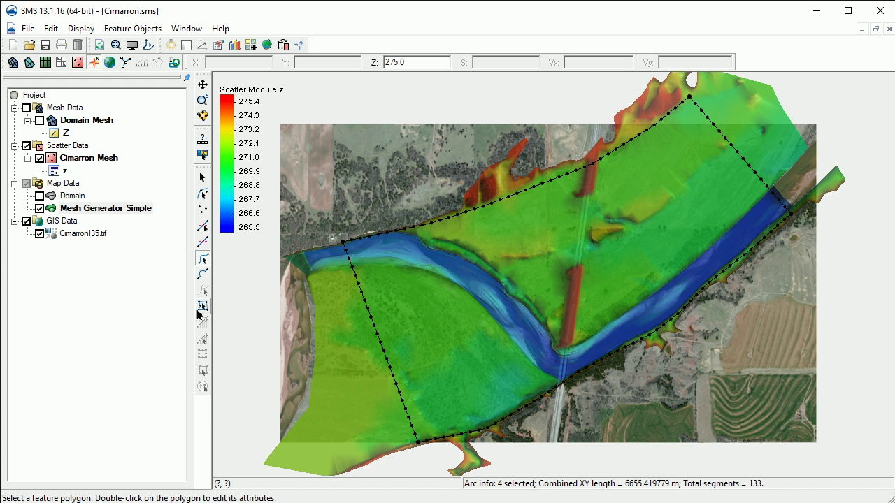
Set the enclosed polygon's Mesh Type to Paving and its elevation source to Scatter set.
left_click(202, 307)
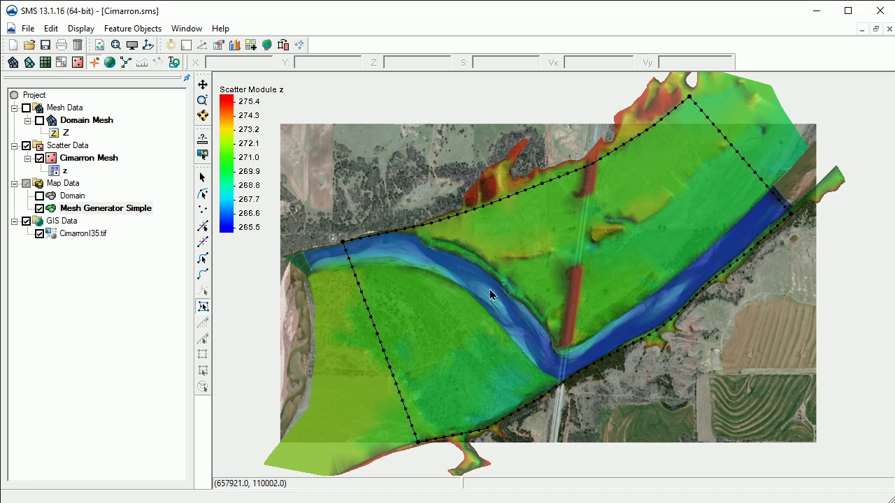
left_click(563, 260)
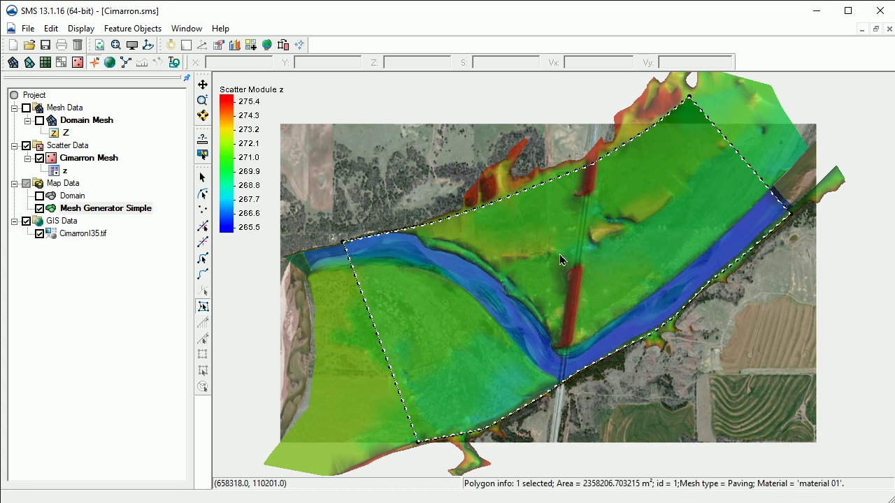
double_click(614, 256)
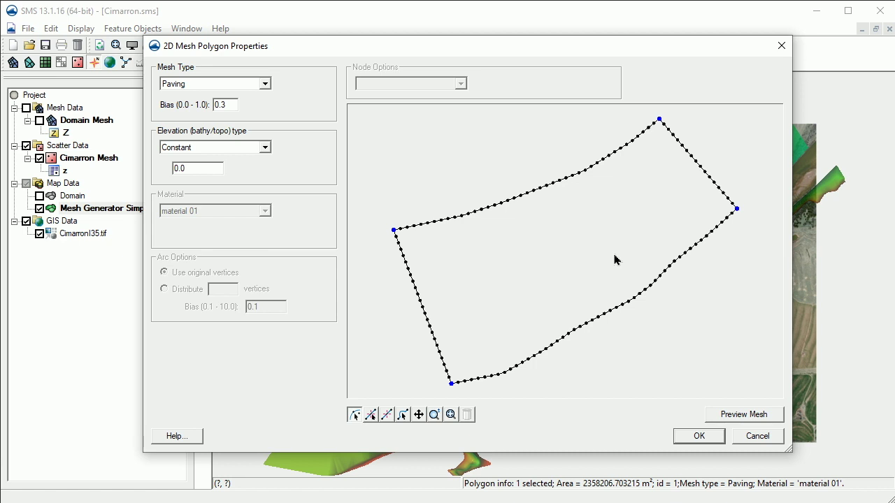
left_click(264, 84)
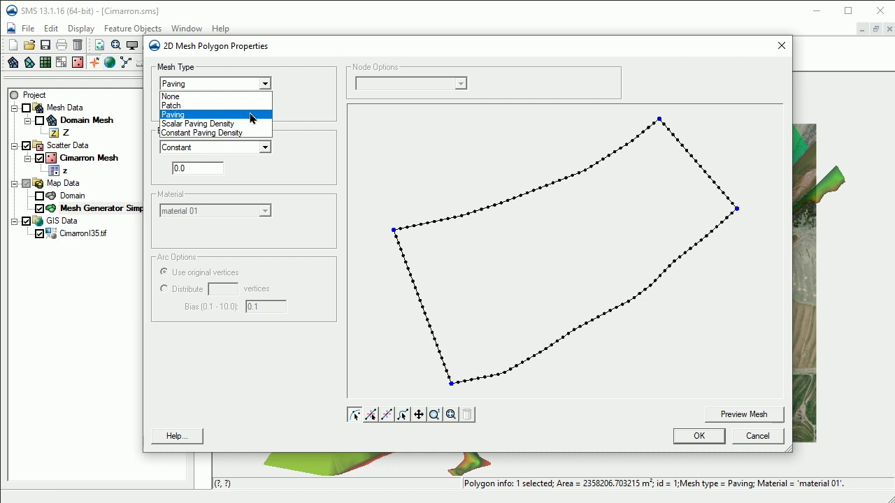
left_click(253, 115)
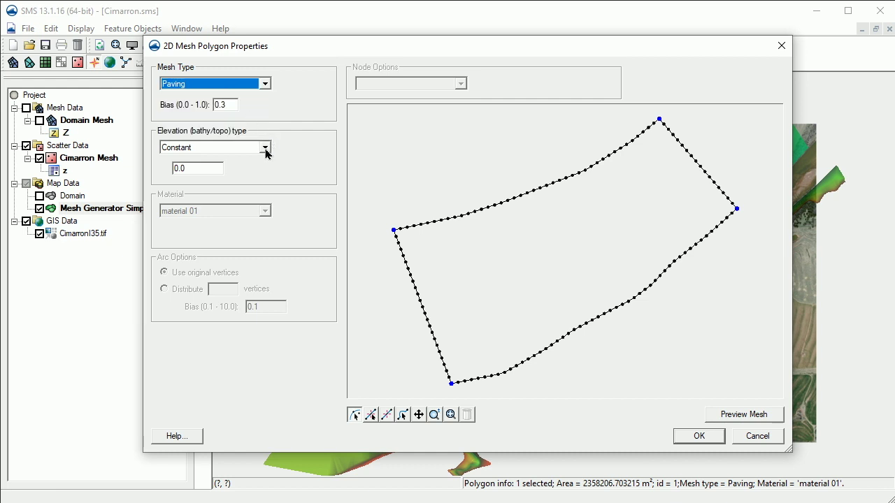
left_click(265, 149)
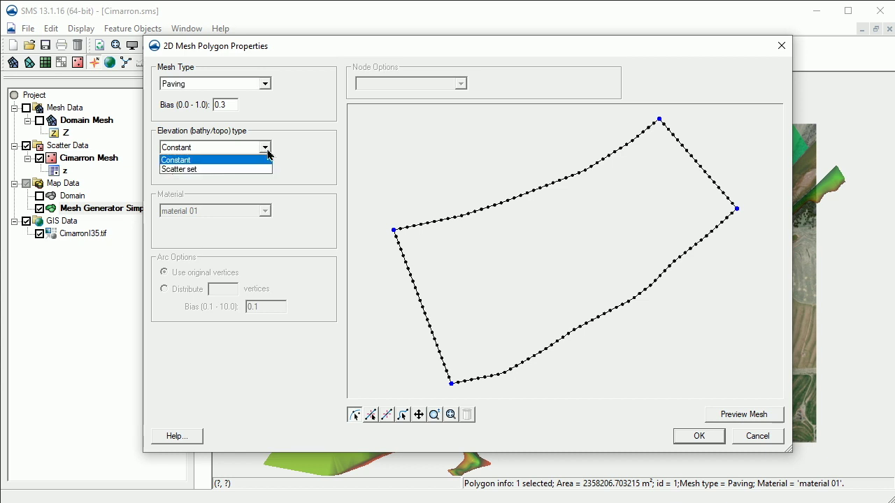
left_click(266, 169)
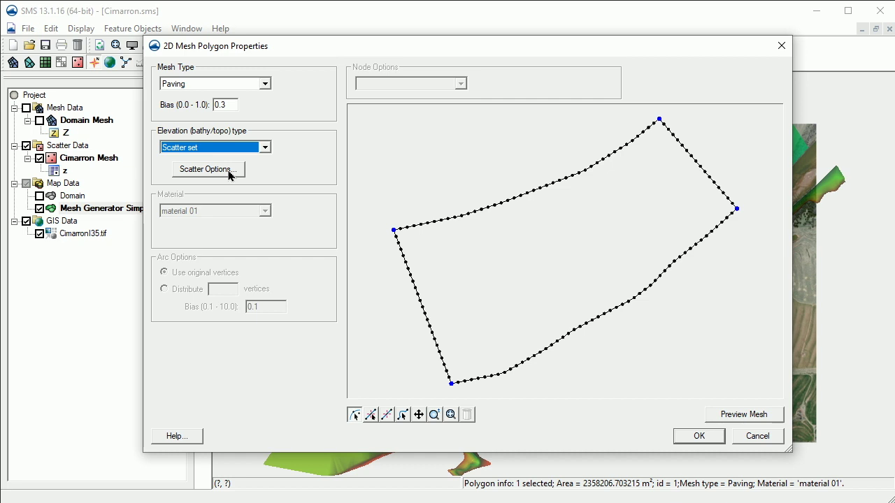
Use Linear interpolation from the Cimarron Mesh z dataset for the polygon's elevations.
left_click(230, 173)
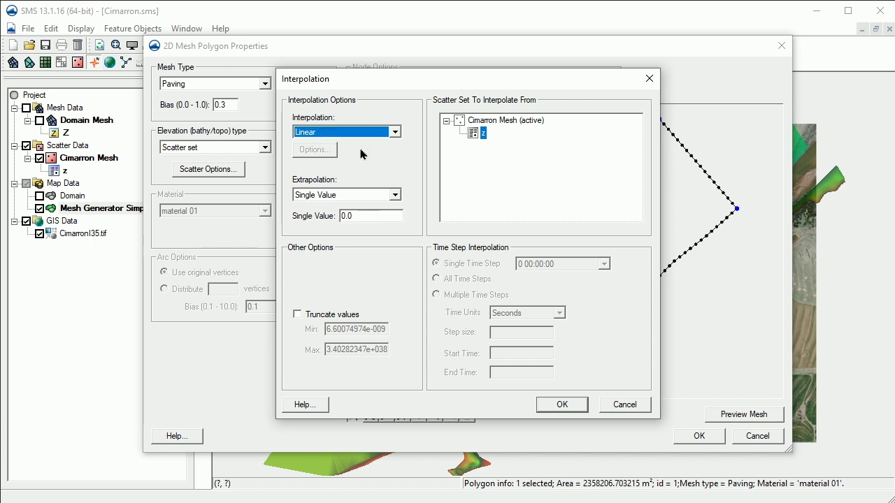
left_click(484, 135)
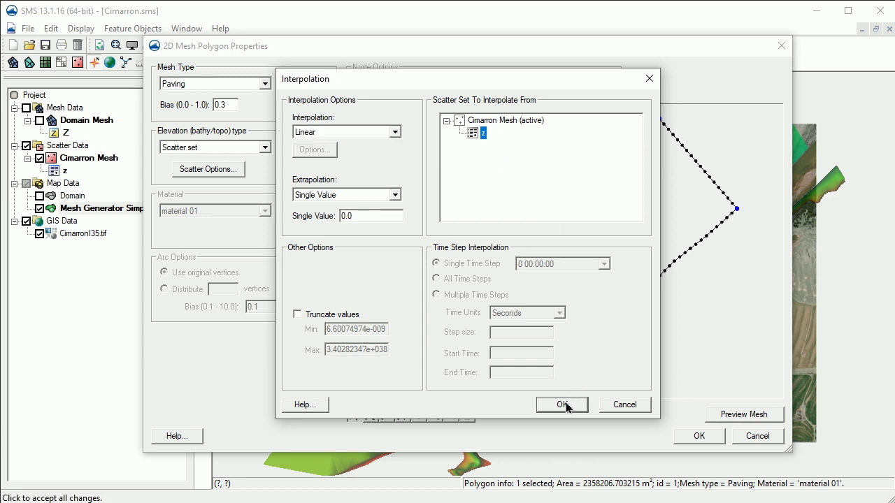
Preview the paving mesh, zoom and pan along its top edge, then frame it again.
left_click(730, 419)
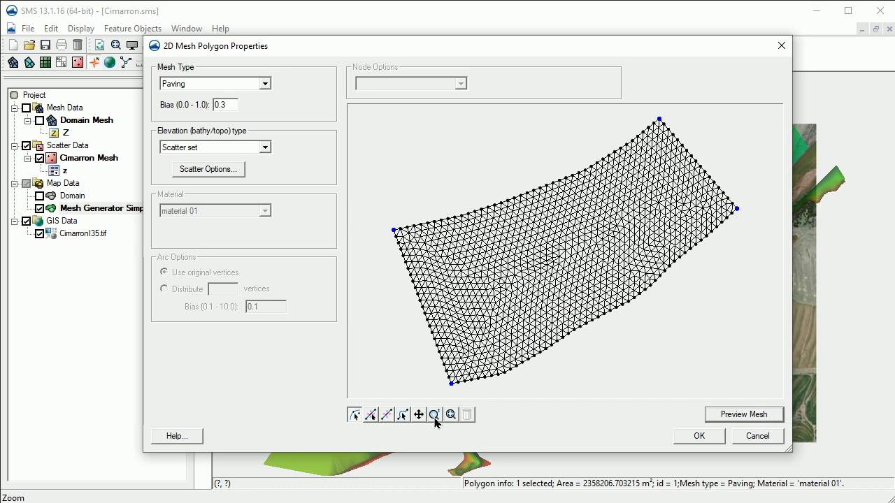
left_click(434, 415)
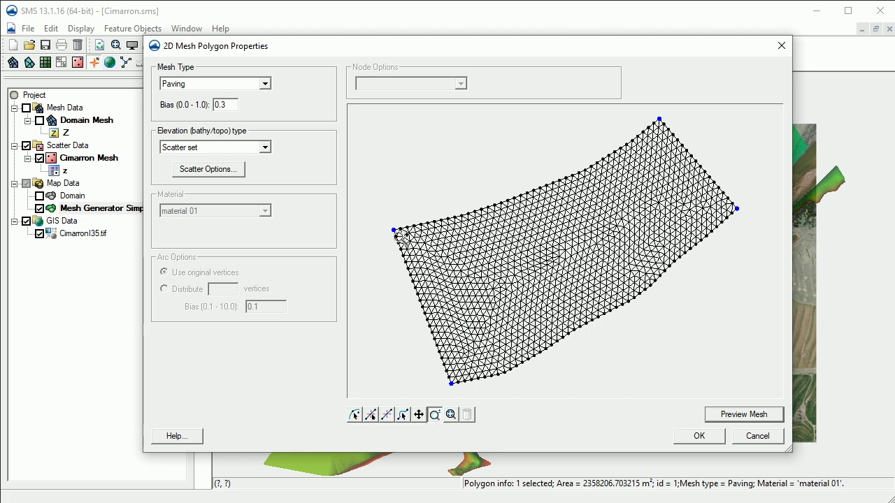
left_click_drag(387, 213, 521, 334)
left_click(418, 415)
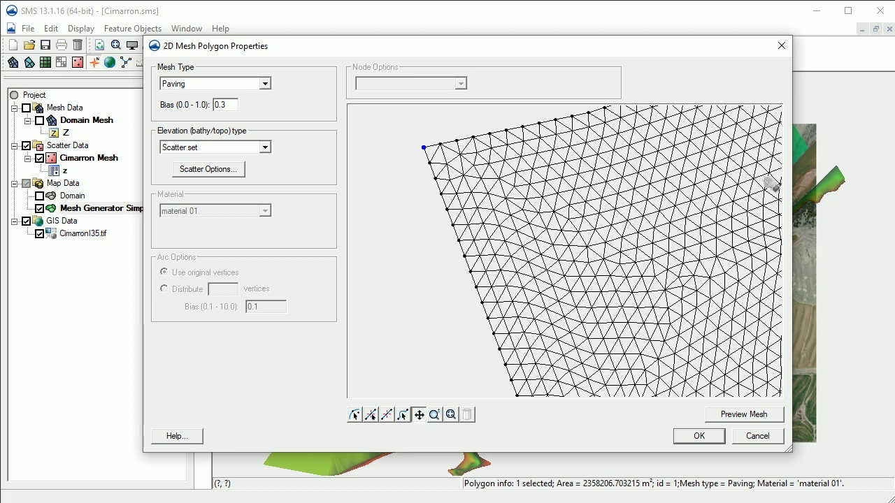
left_click_drag(747, 186, 515, 314)
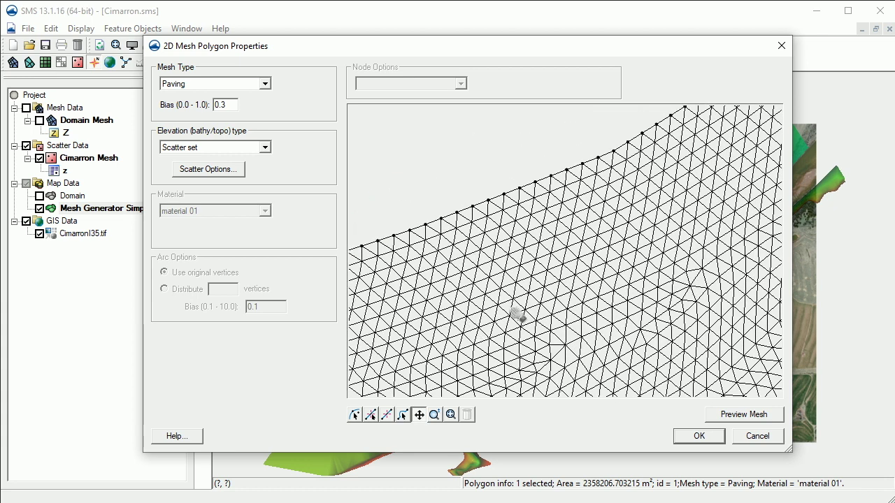
left_click_drag(769, 152, 620, 316)
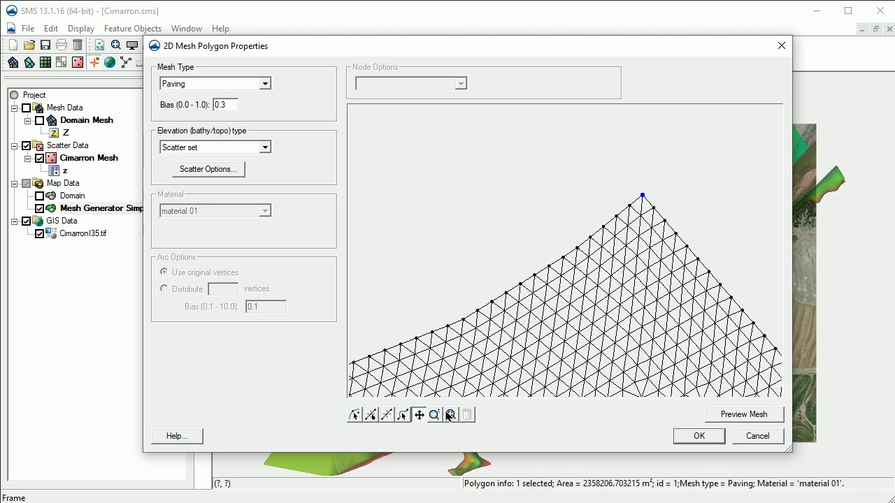
left_click(450, 417)
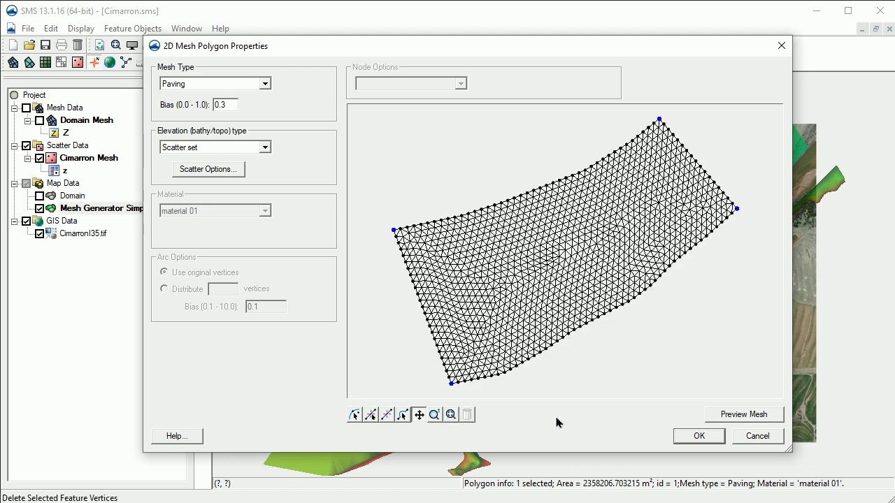
Accept the polygon settings and convert Mesh Generator Simple via Map -> 2D Mesh.
left_click(698, 437)
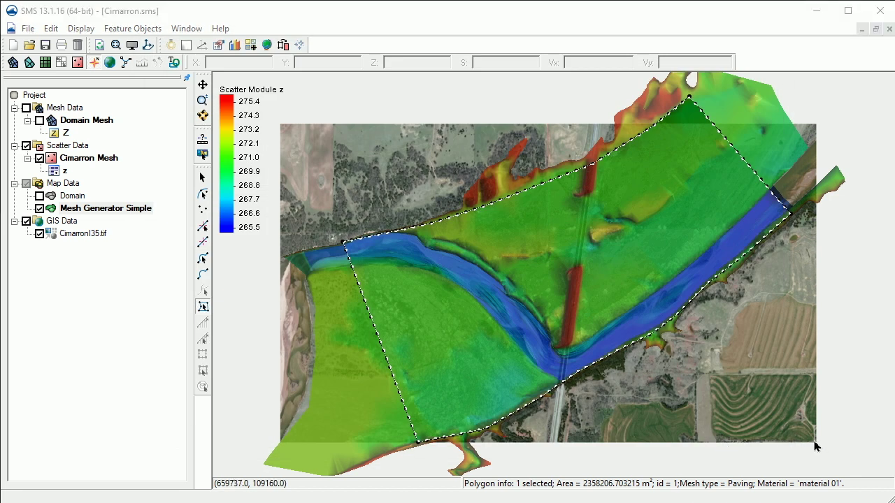
right_click(146, 210)
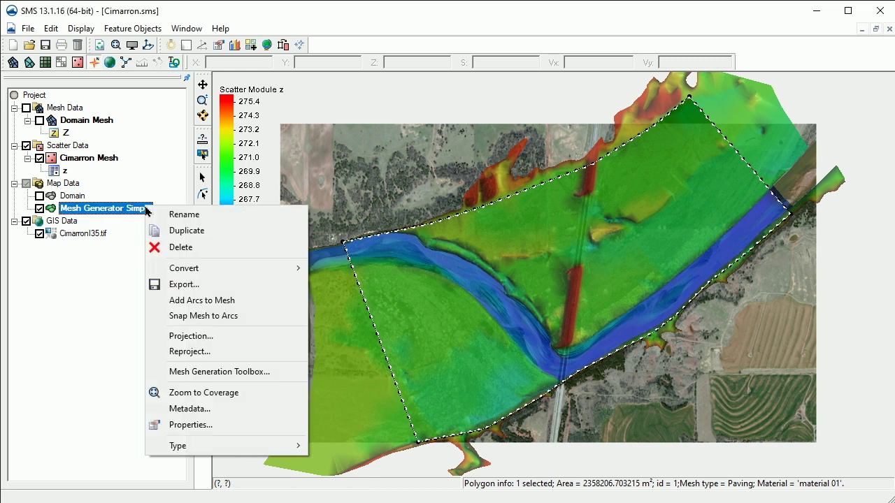
mouse_move(216, 275)
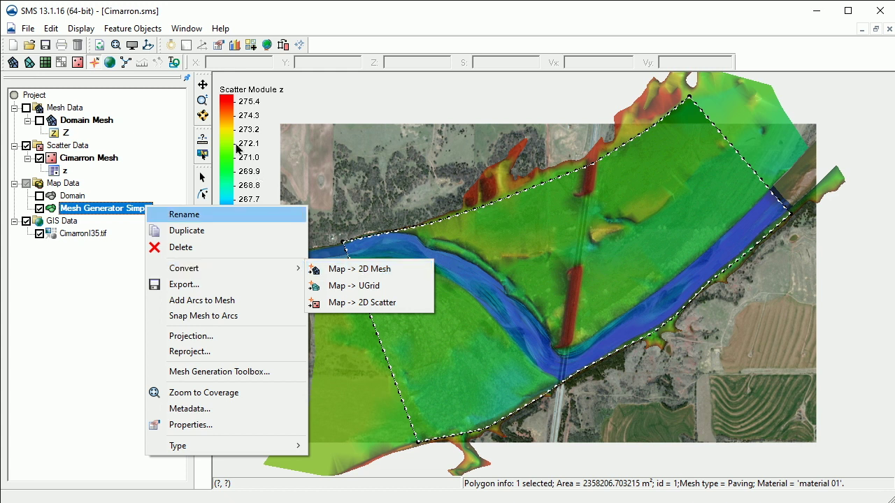
left_click(155, 31)
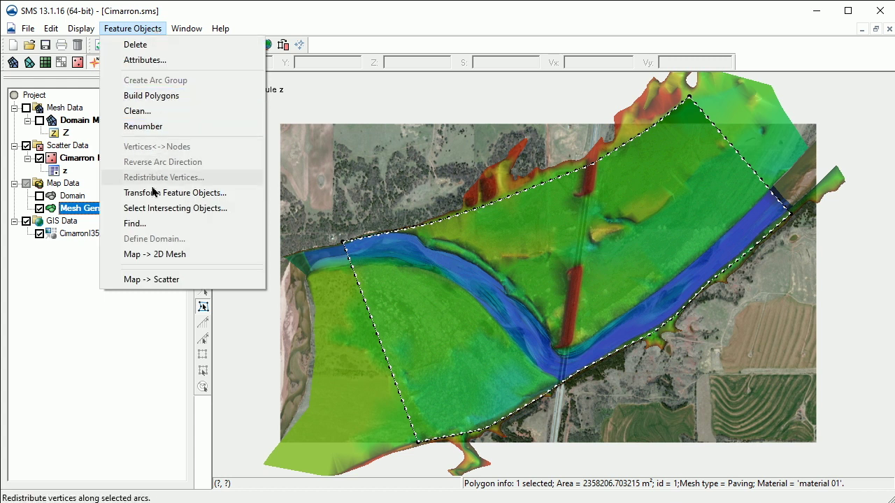
left_click(78, 294)
right_click(111, 212)
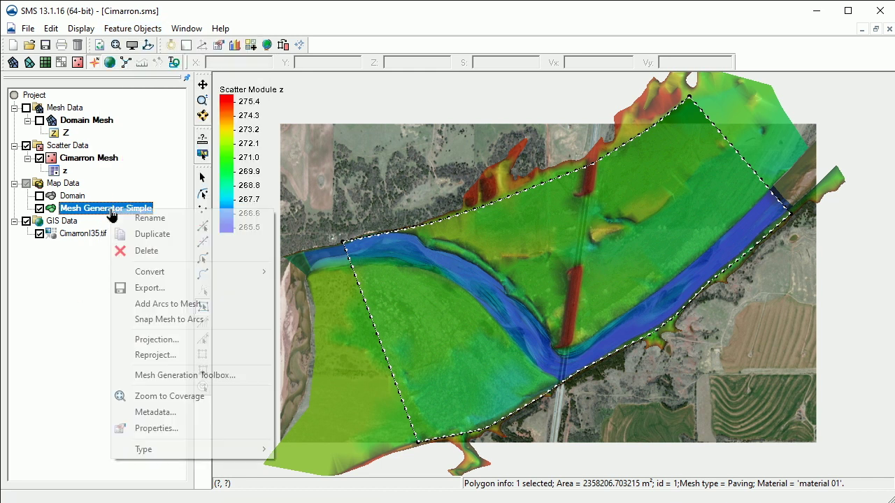
mouse_move(179, 276)
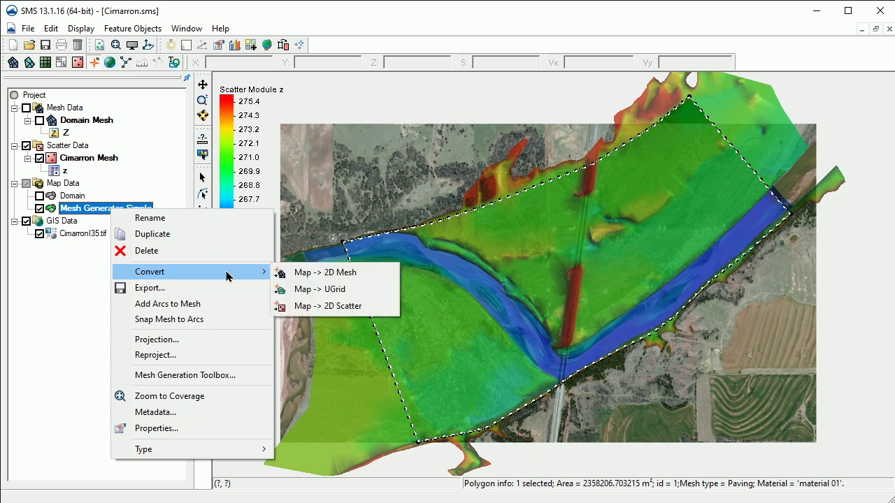
left_click(307, 274)
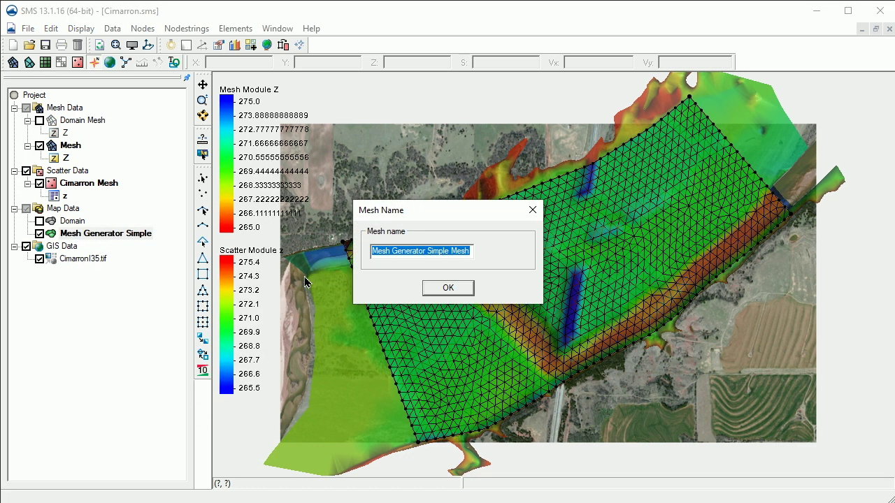
Enter 'Simple Paved Mesh' as the new mesh's name and confirm.
type("Simple Paved")
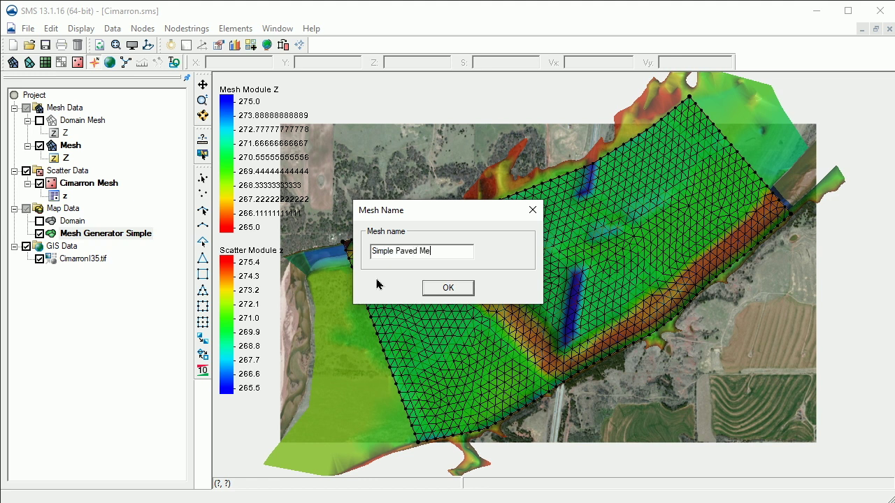
left_click(451, 286)
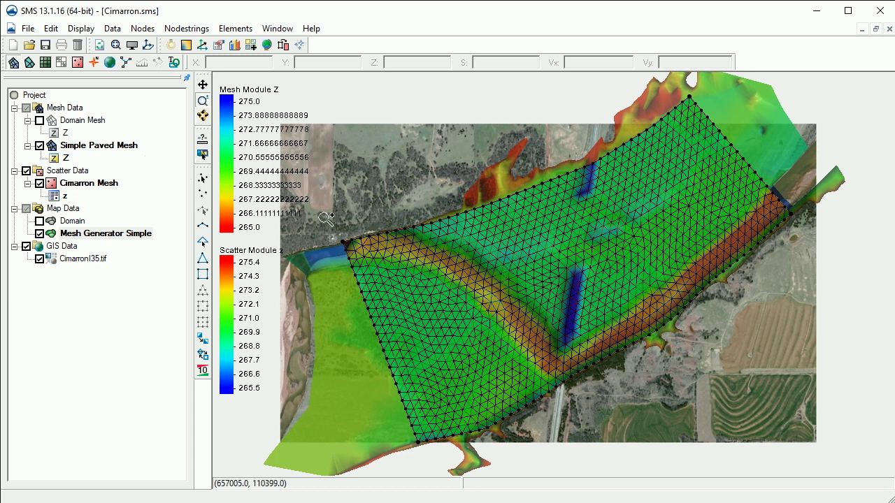
Hide the Cimarron Mesh scatter, inspect the mesh's top boundary, then frame the whole mesh.
left_click_drag(331, 214, 479, 333)
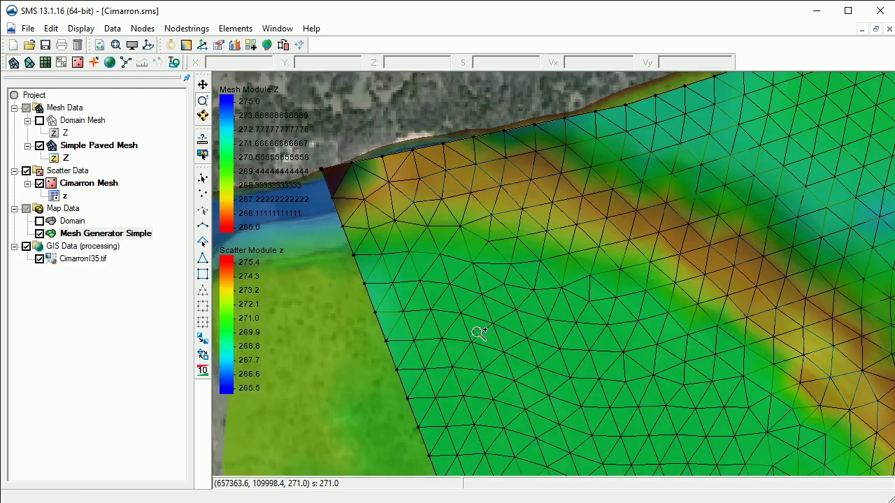
left_click(39, 184)
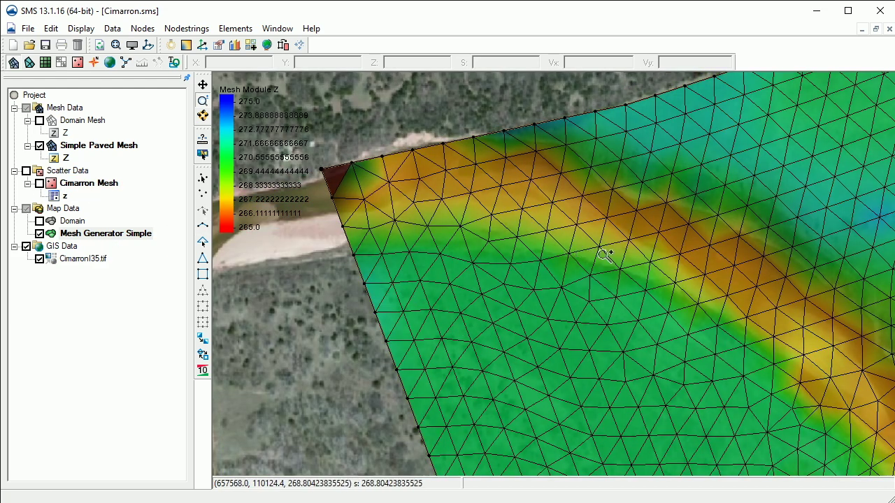
left_click(753, 218)
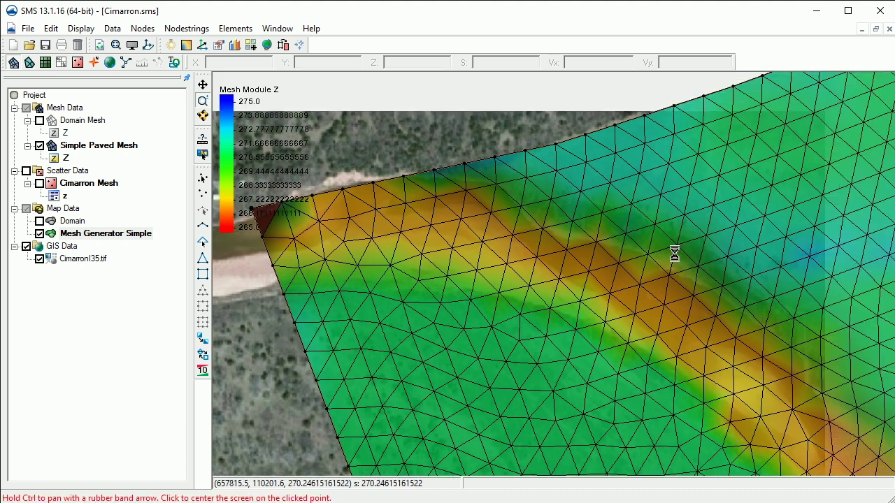
left_click_drag(605, 288, 449, 326)
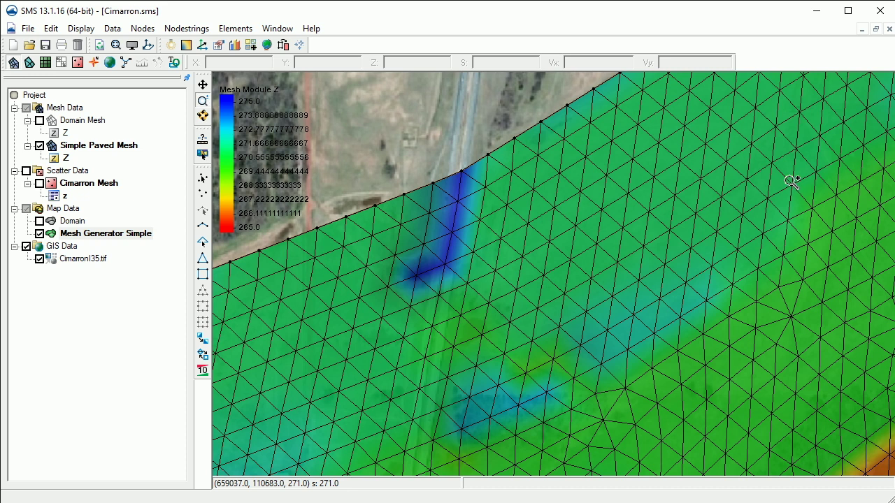
left_click_drag(795, 180, 601, 326)
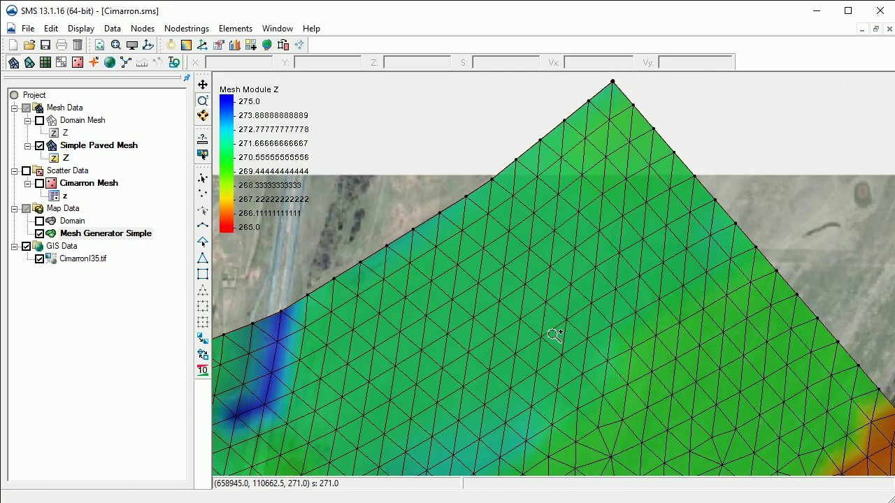
left_click(117, 46)
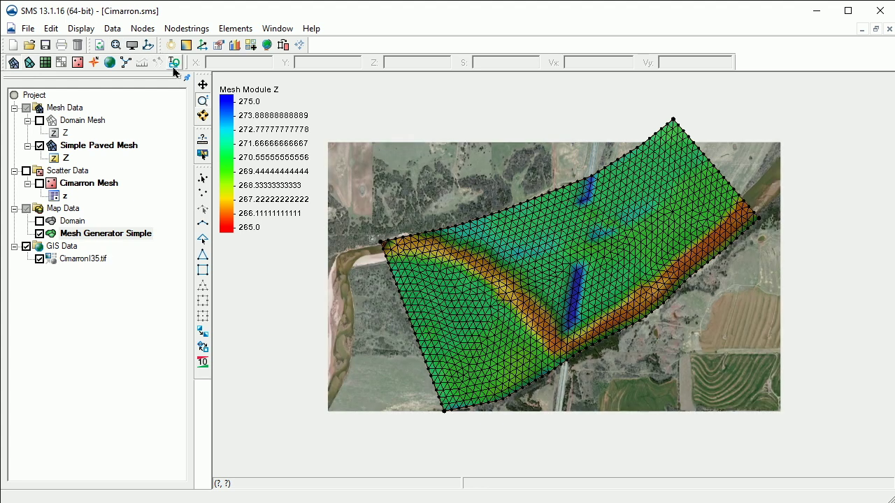
Merge all mesh triangles with Elements > Merge Triangles, then zoom in and frame the result.
left_click(235, 28)
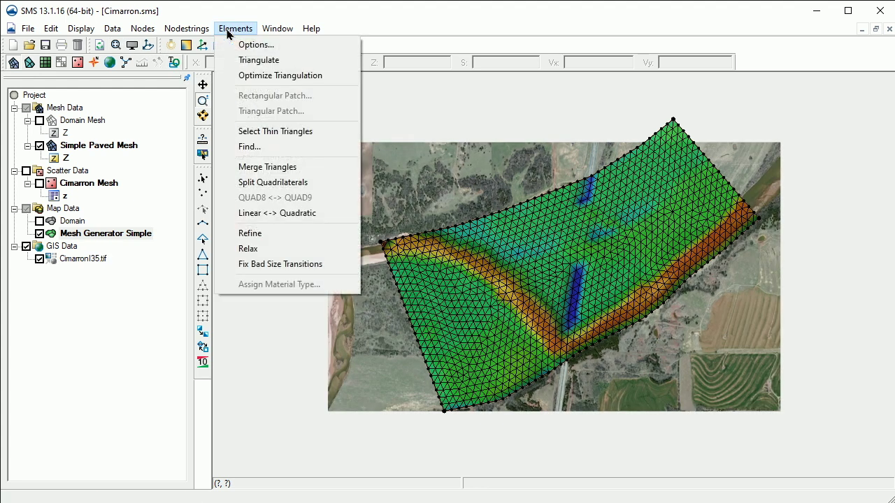
left_click(326, 170)
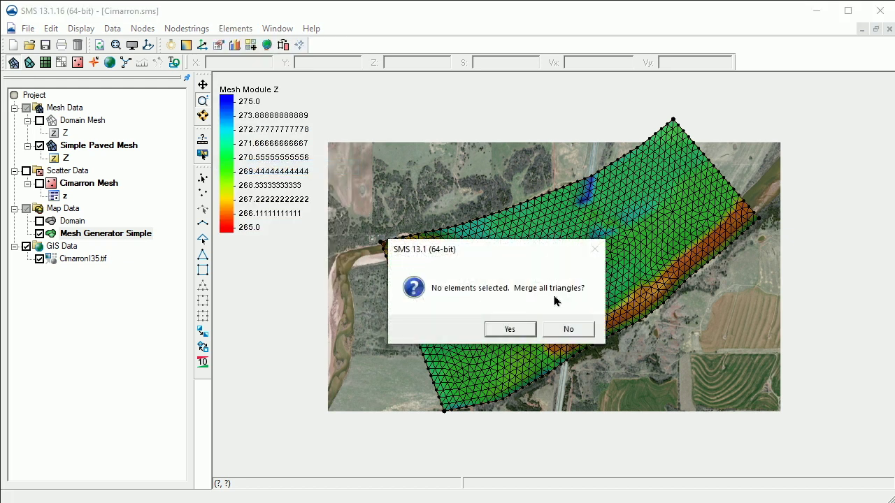
left_click(509, 329)
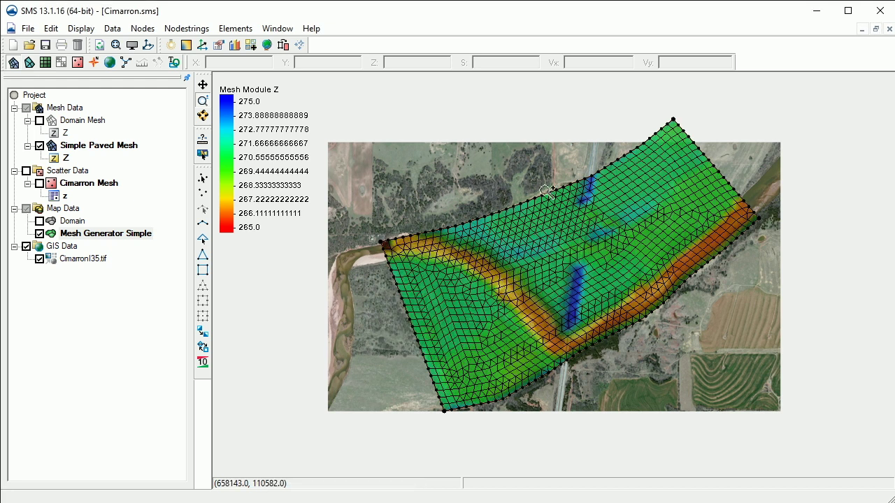
left_click_drag(565, 170, 637, 249)
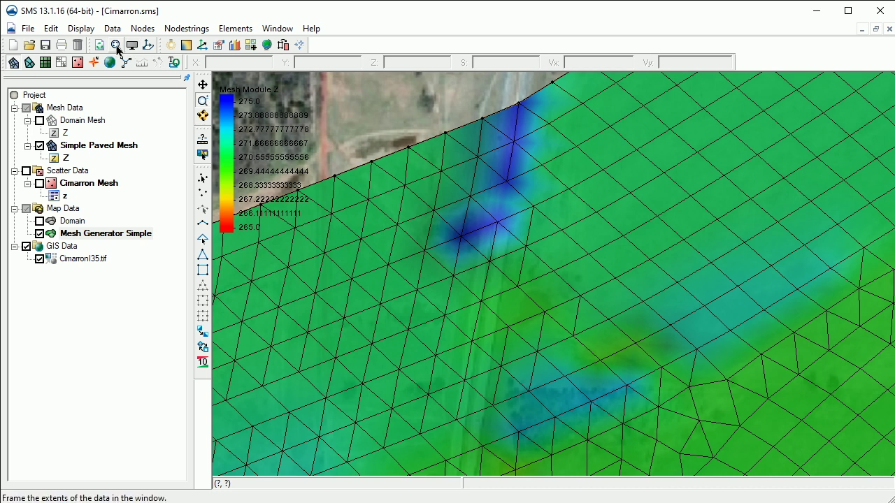
left_click(116, 45)
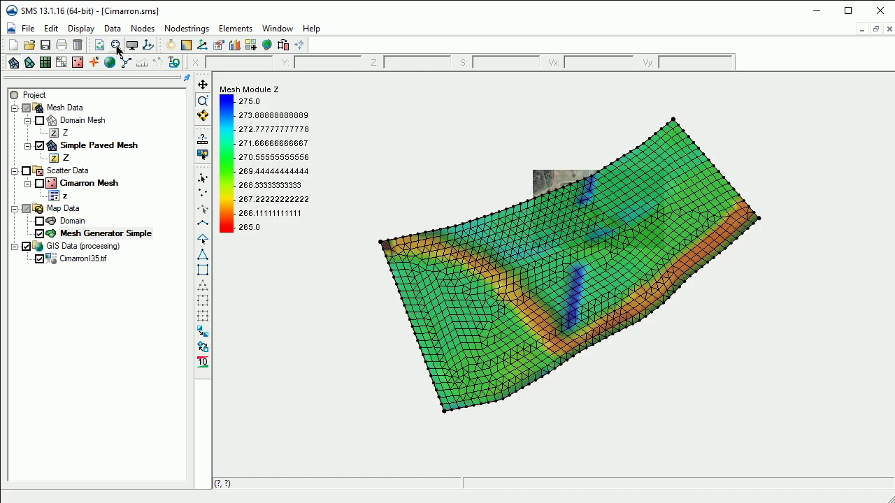